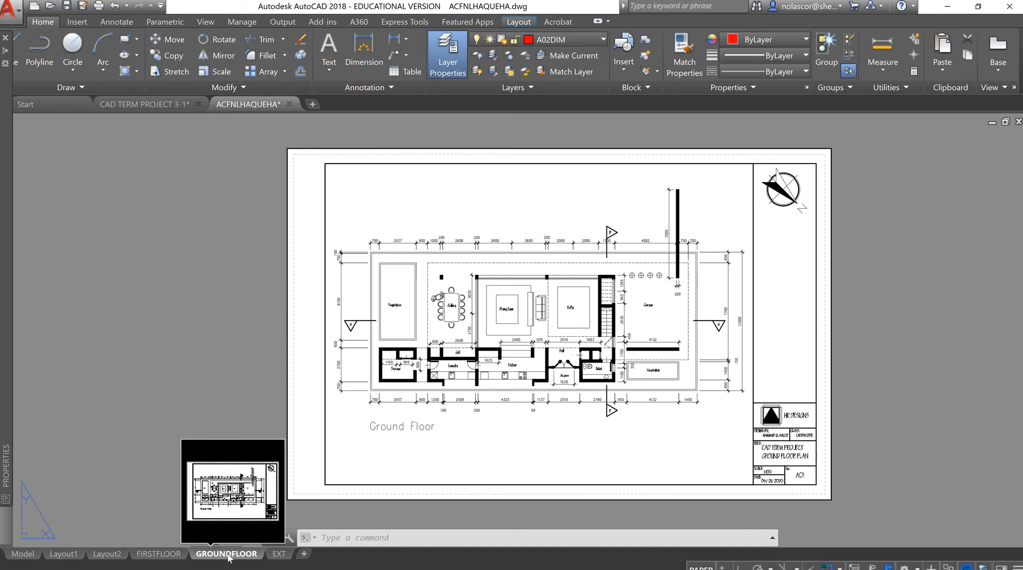
Open the page setup of the GROUNDFLOOR layout for modification
right_click(228, 556)
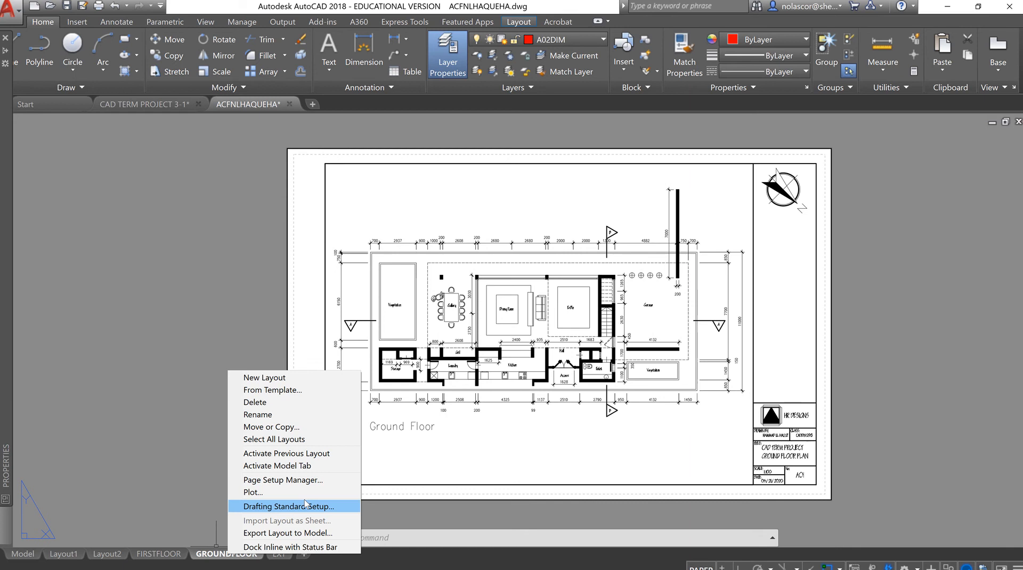
left_click(332, 481)
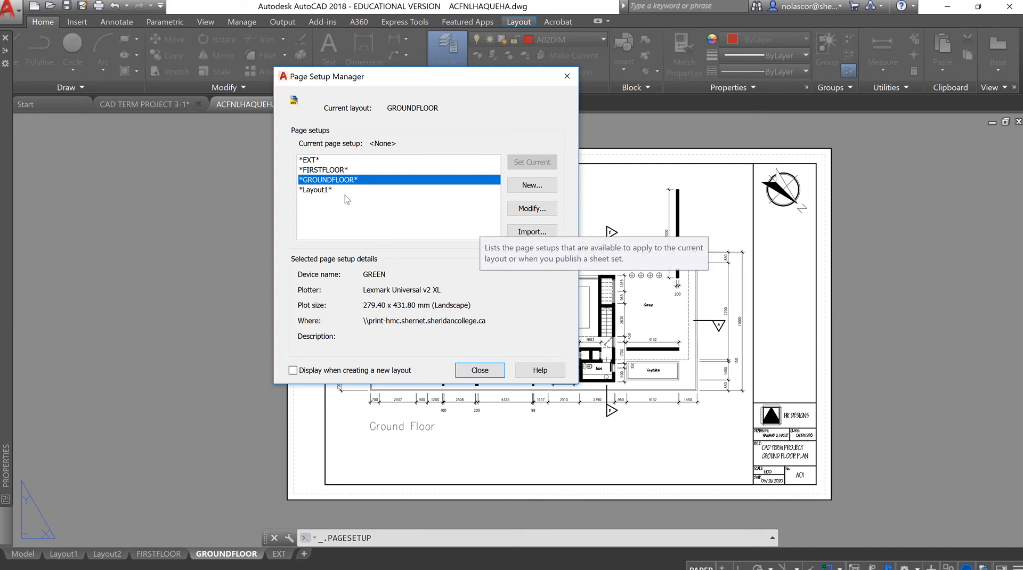
left_click(534, 209)
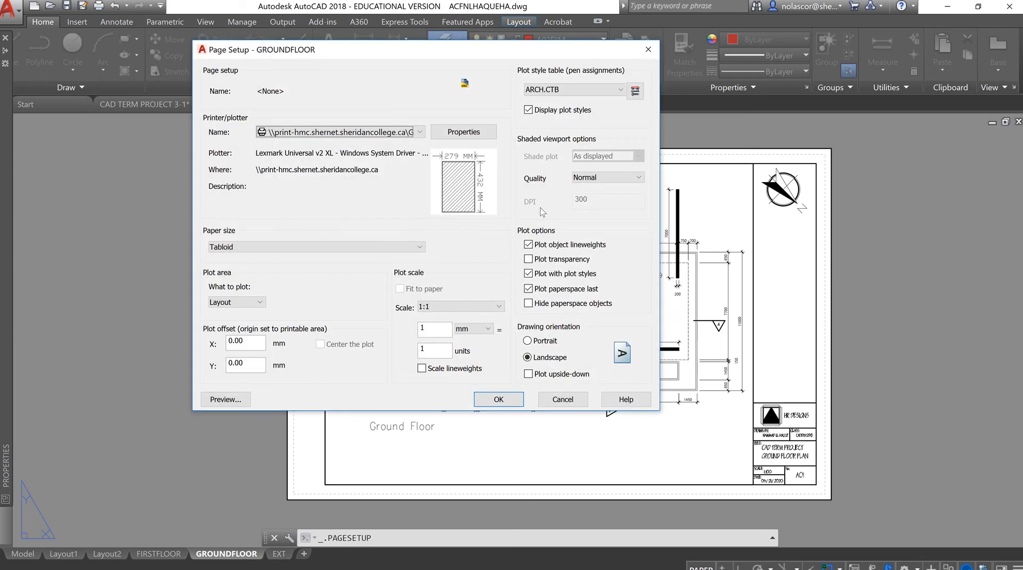
Review the available printers and paper sizes, keeping the current plotter and the Tabloid size
left_click(420, 133)
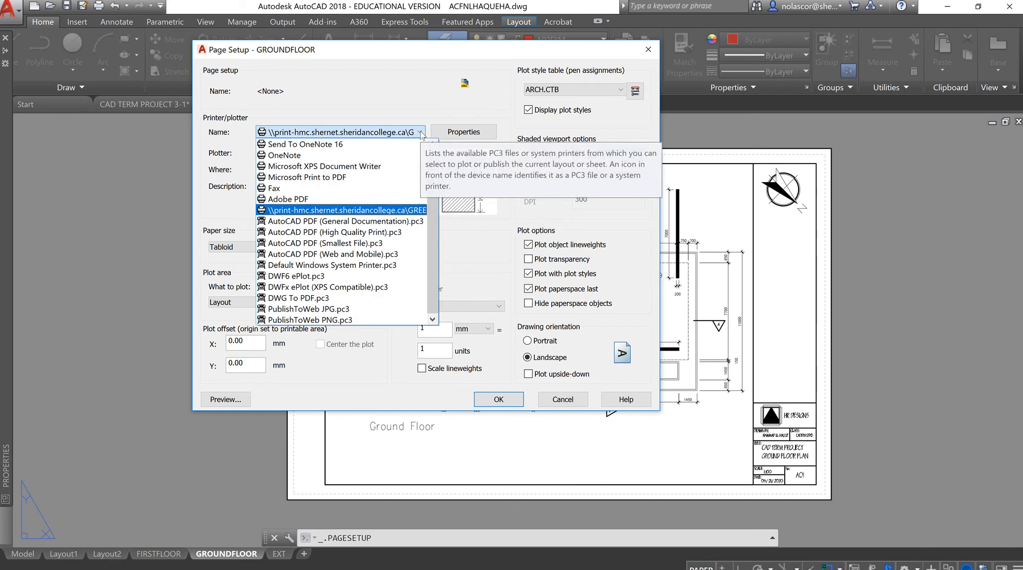
left_click(421, 133)
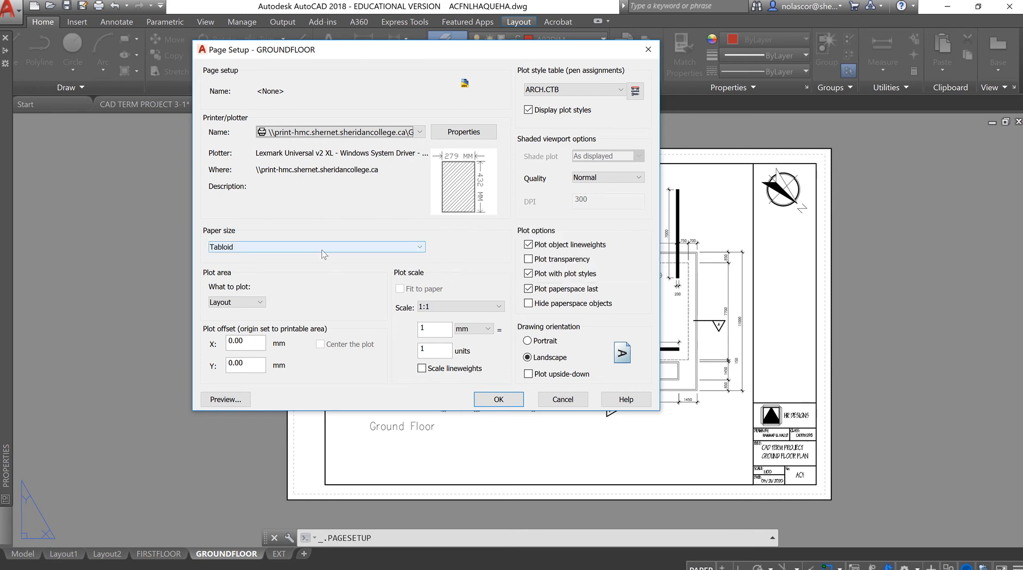
left_click(421, 248)
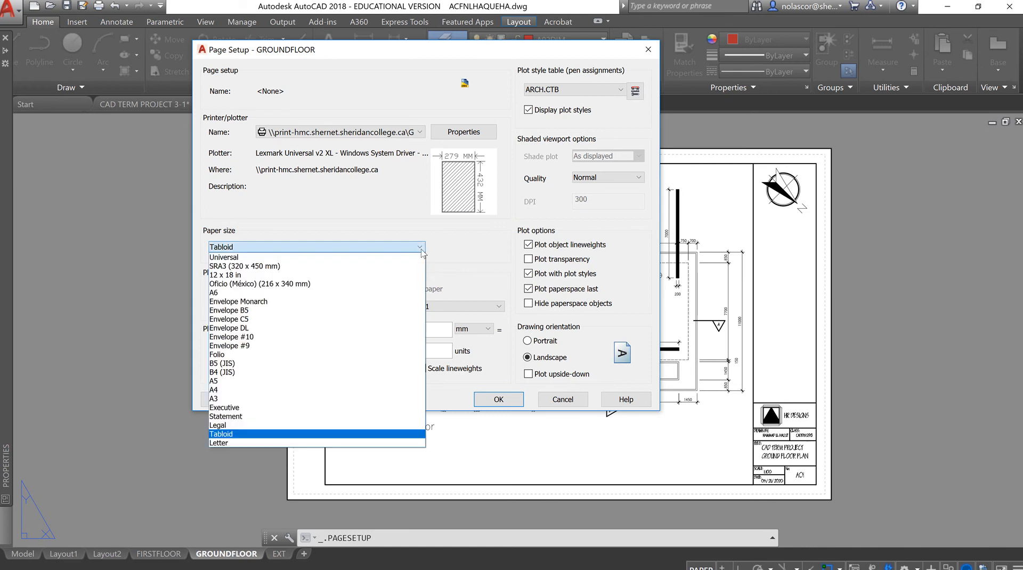
left_click(403, 227)
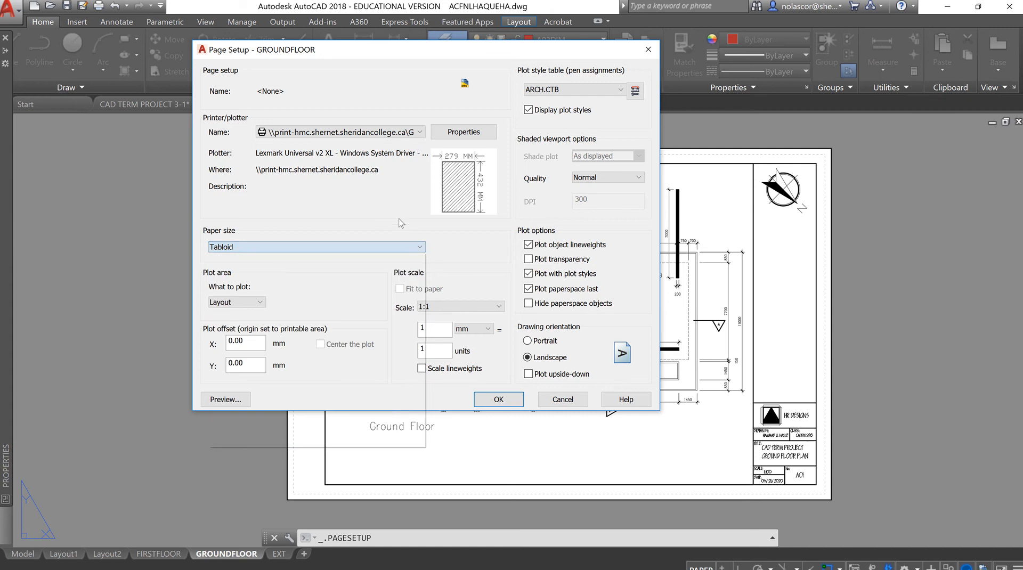
Check the plot area and scale unit options, choosing Layout and mm, and dismiss the Acrobat Distiller message
left_click(261, 305)
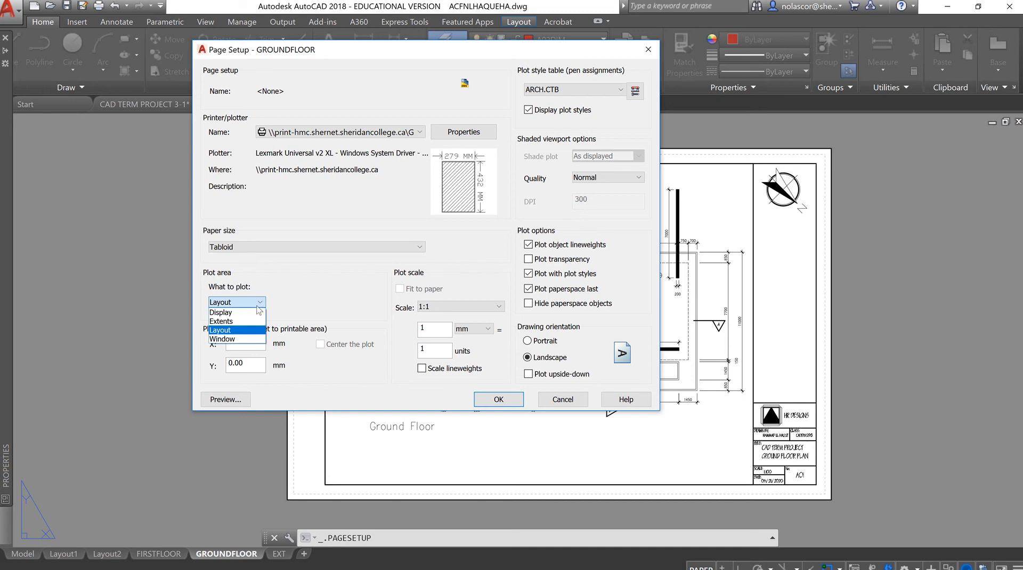
left_click(246, 334)
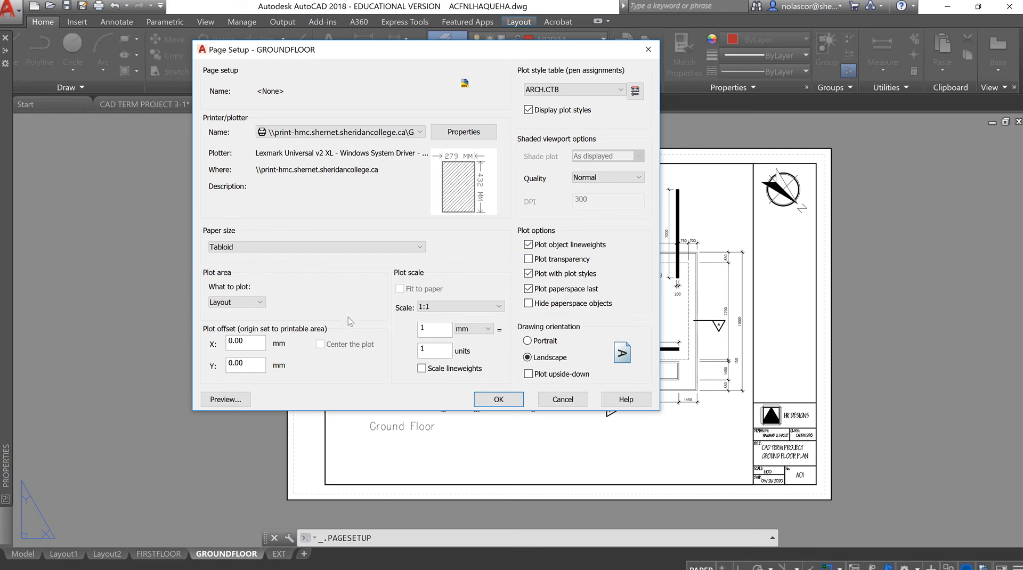
left_click(488, 329)
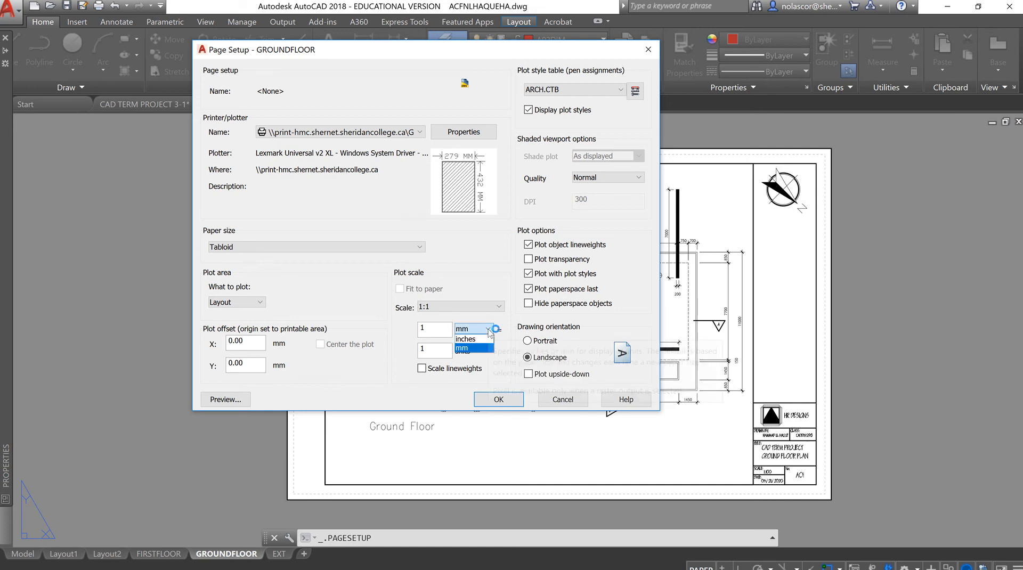
left_click(480, 348)
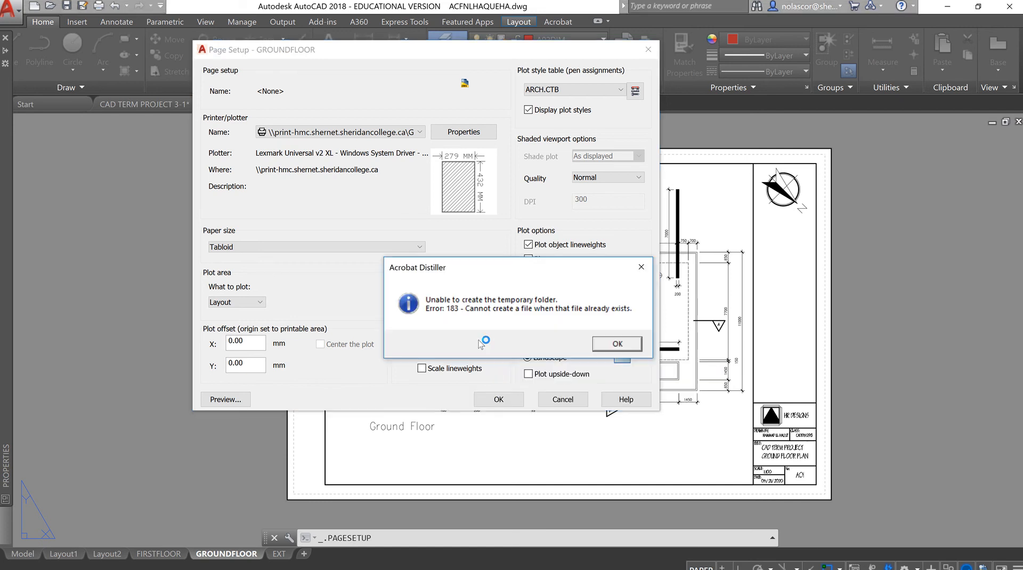
left_click(608, 345)
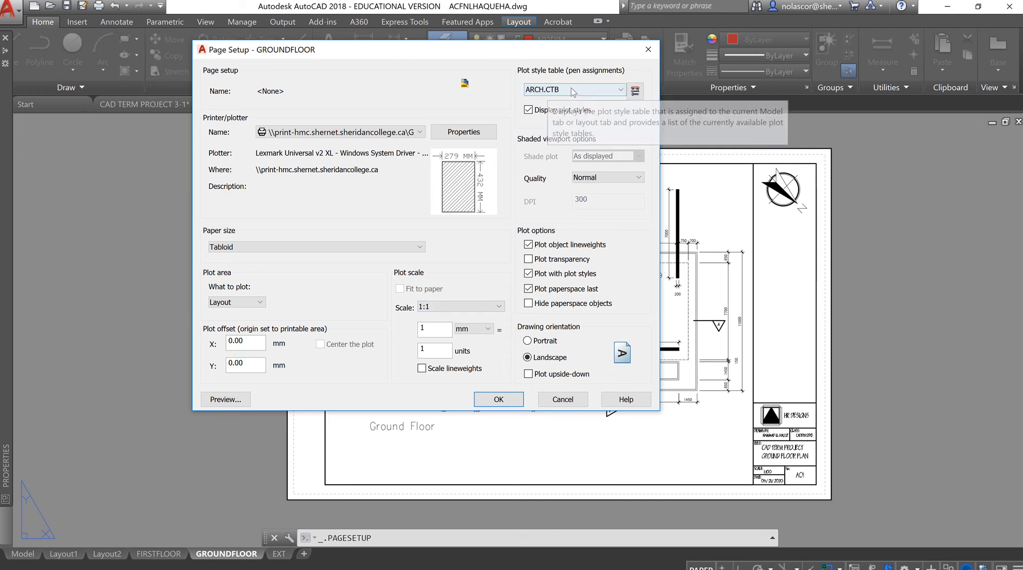
Open the ARCH.CTB plot style table in table view, widen the editor and examine the color and lineweight columns beyond Color 9
left_click(637, 91)
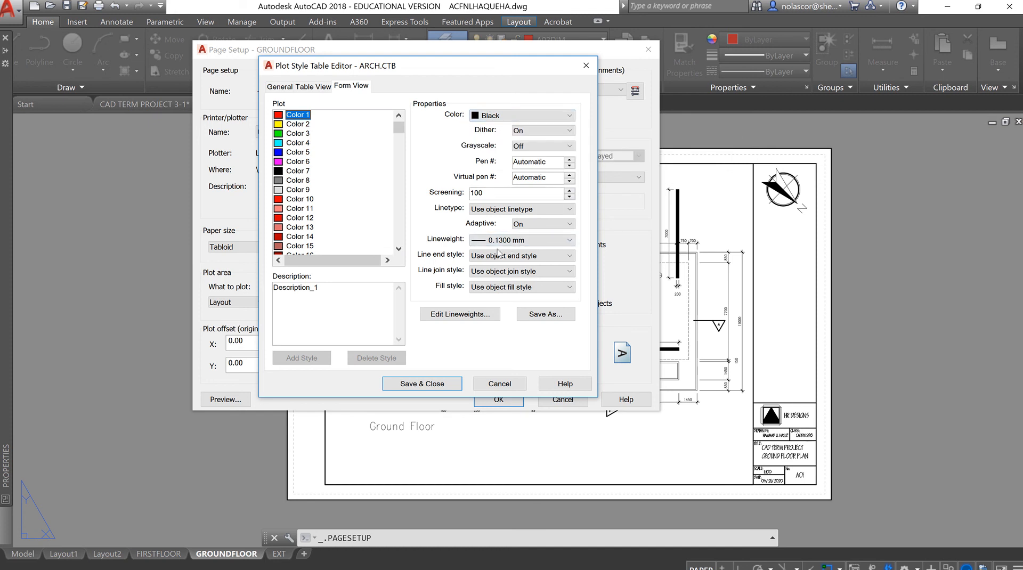
left_click(319, 88)
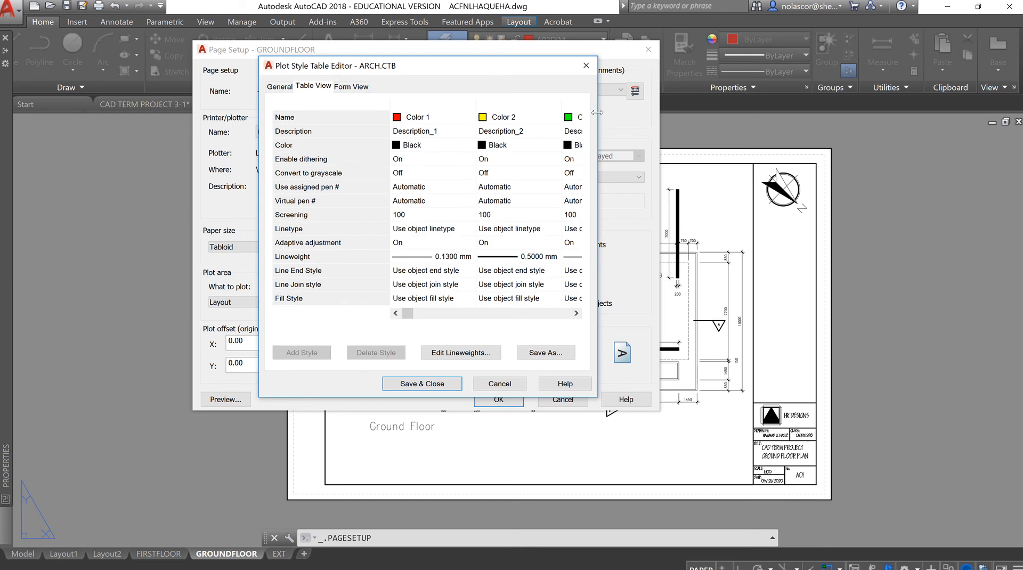
left_click_drag(597, 112, 991, 115)
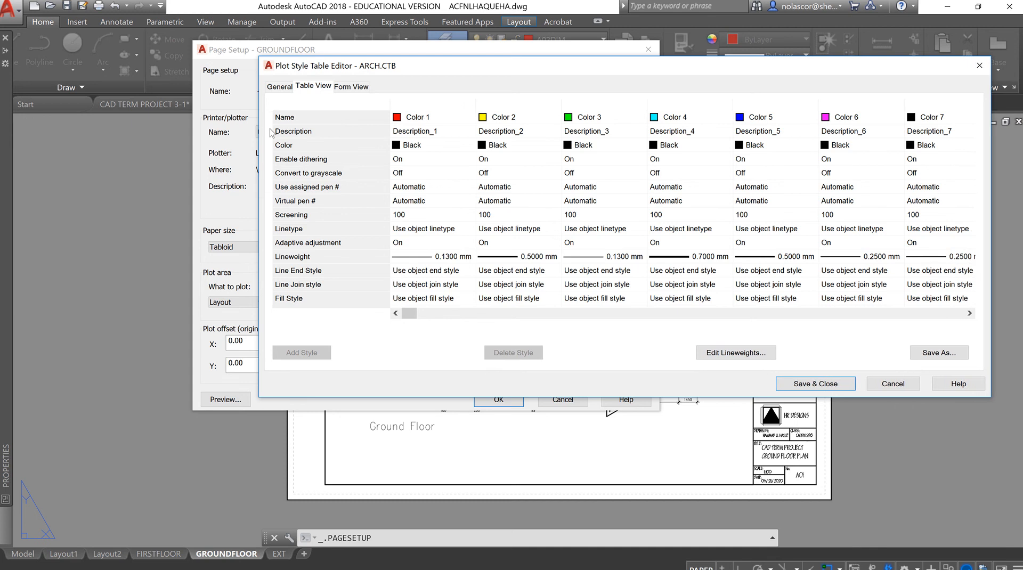
left_click_drag(257, 130, 82, 165)
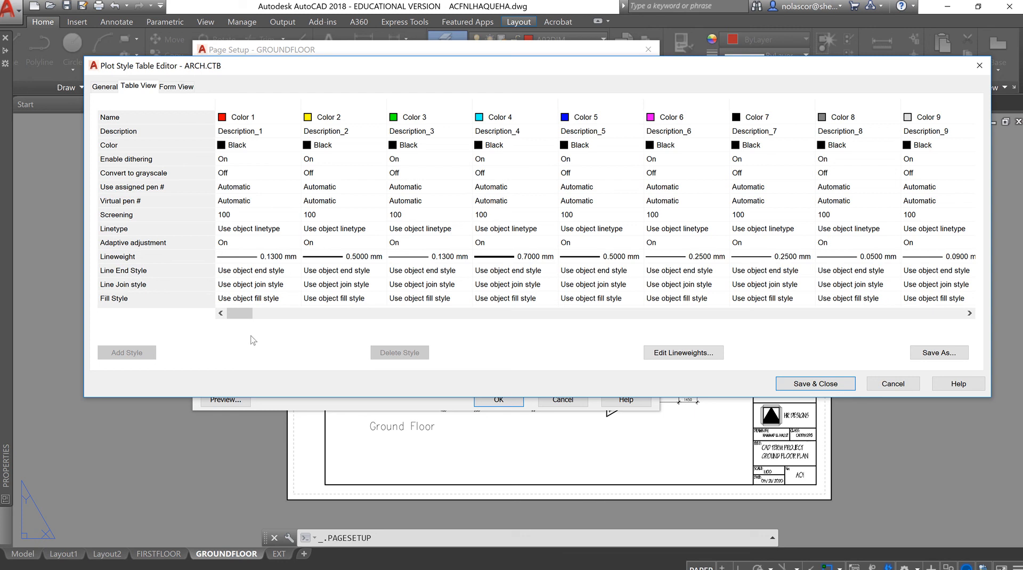
left_click_drag(245, 312, 263, 320)
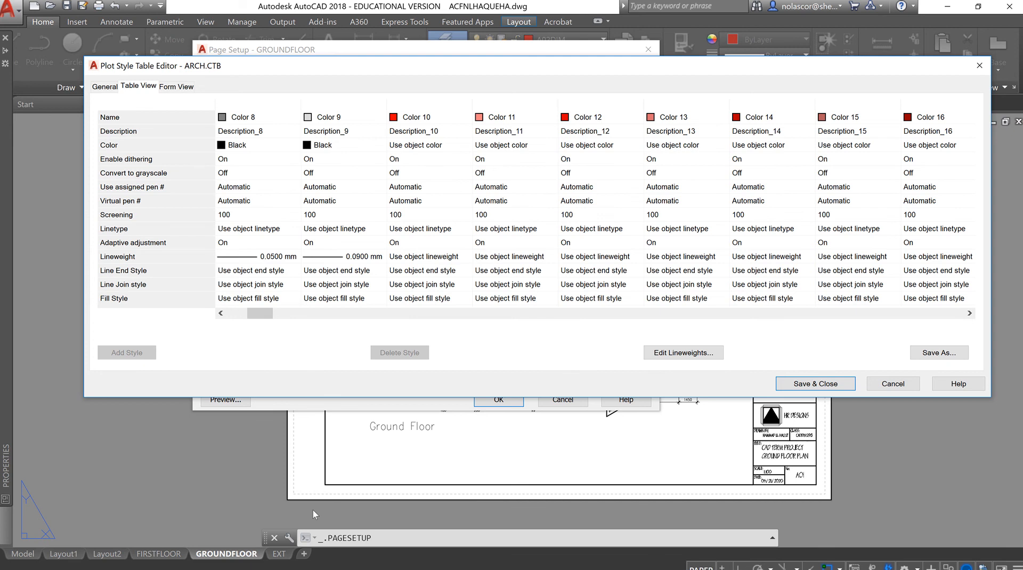
Switch to Firefox and show the CADD15298 14-week course schedule page
key("alt+Tab")
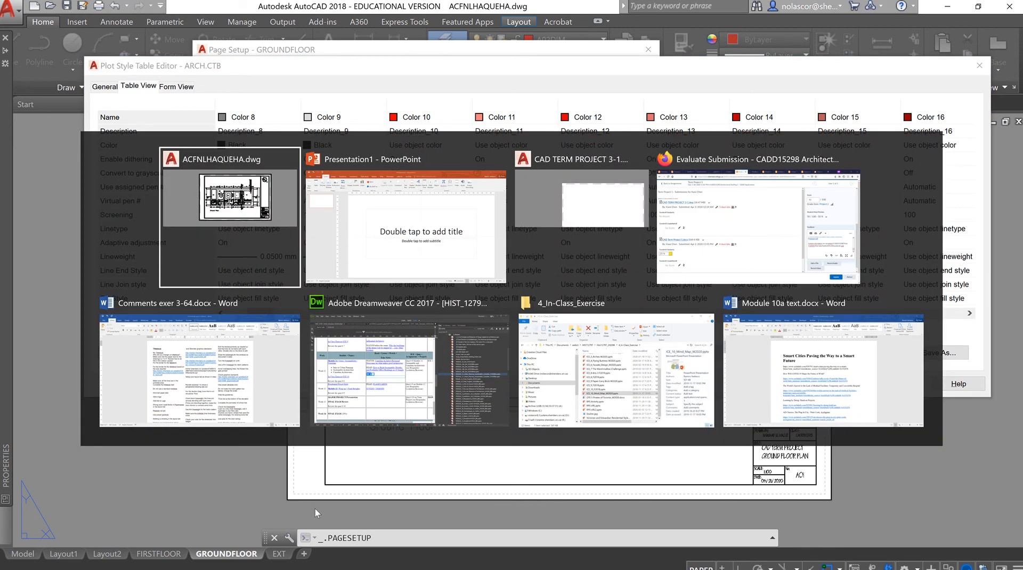
left_click(396, 410)
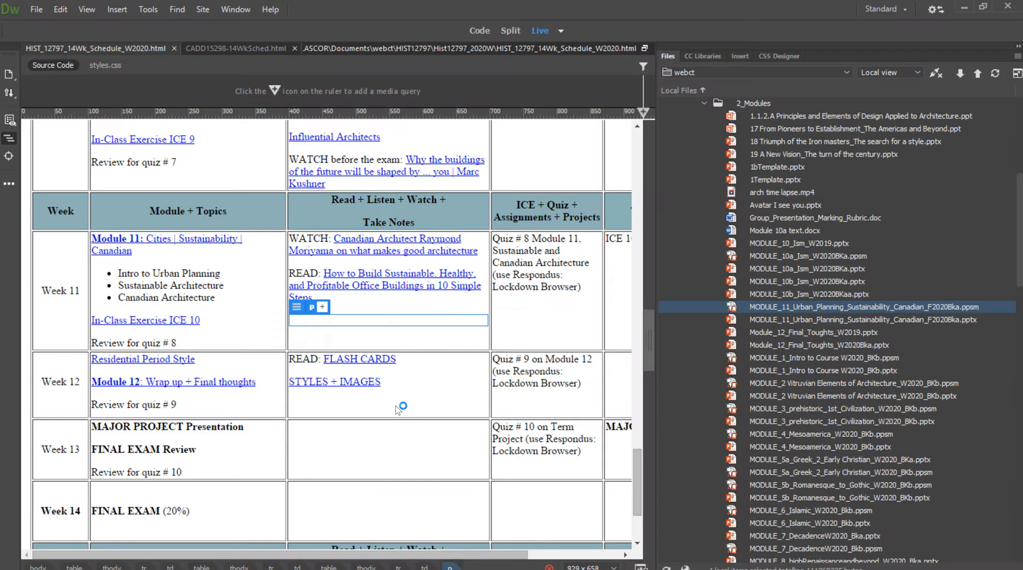
key("alt+Tab")
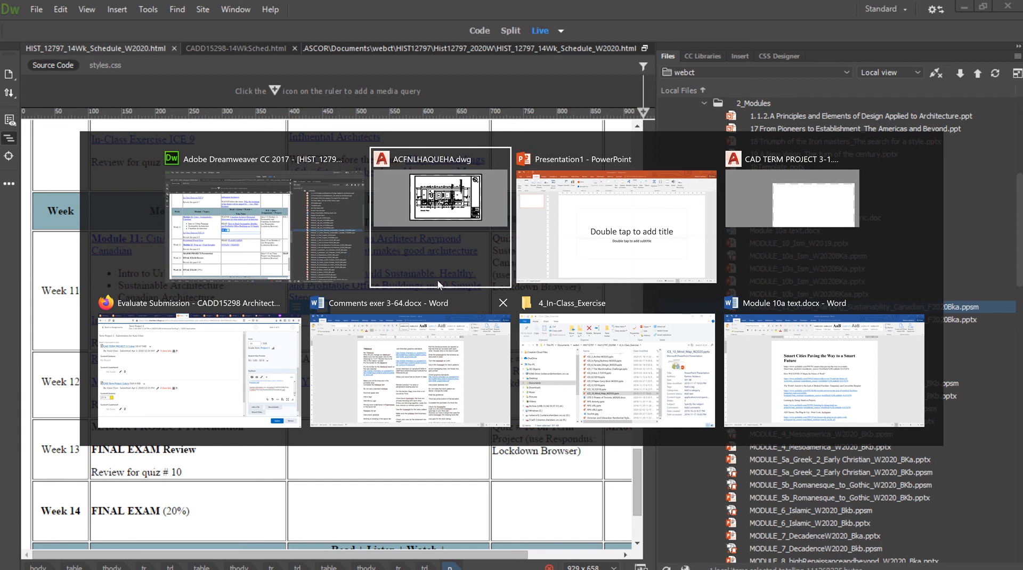
left_click(218, 361)
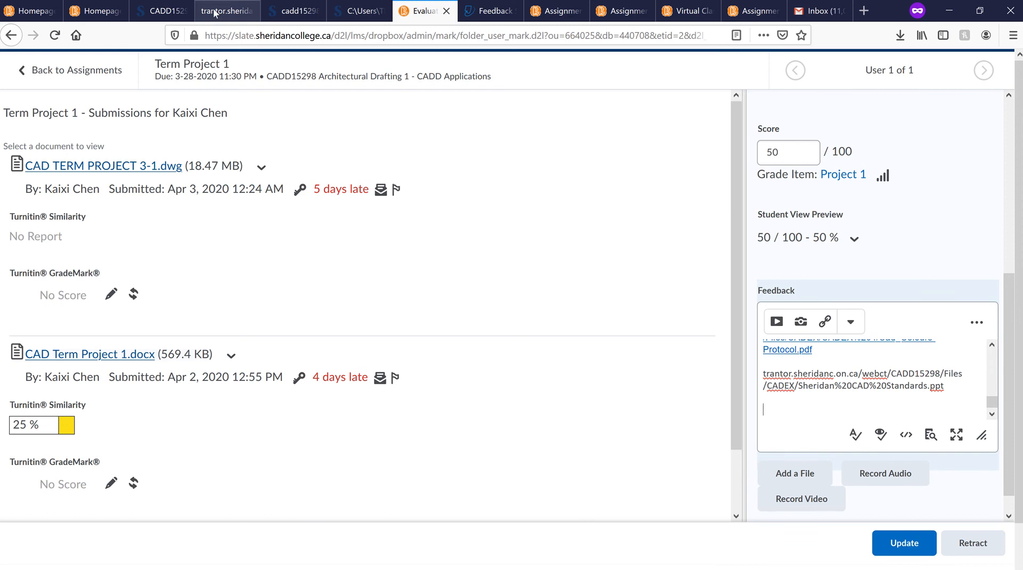
left_click(164, 20)
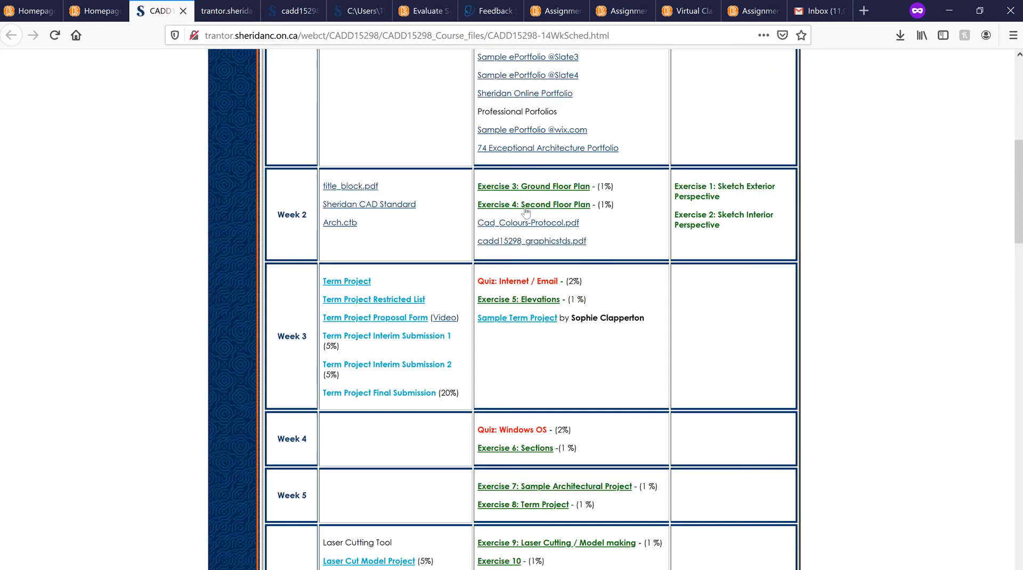
Open the Week 1 Chroma Grey link in a new tab and bring that PDF up
scroll(532, 206, "up", 4)
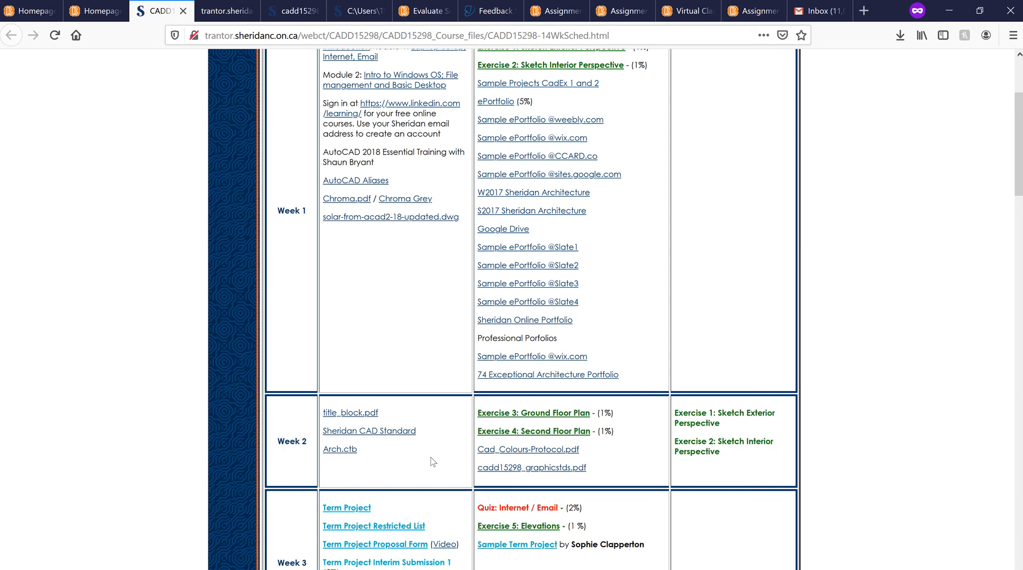
left_click(400, 199)
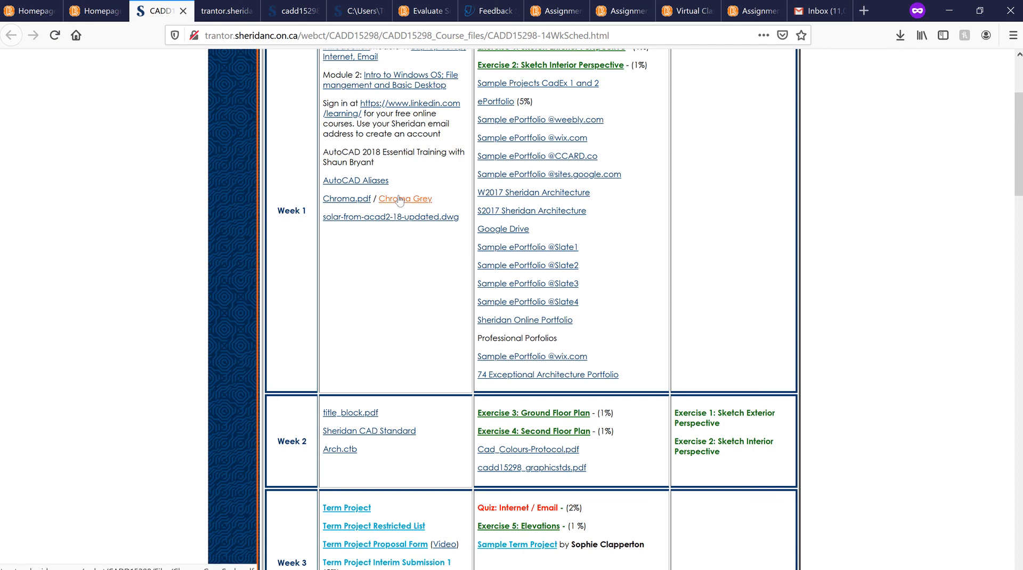
right_click(399, 199)
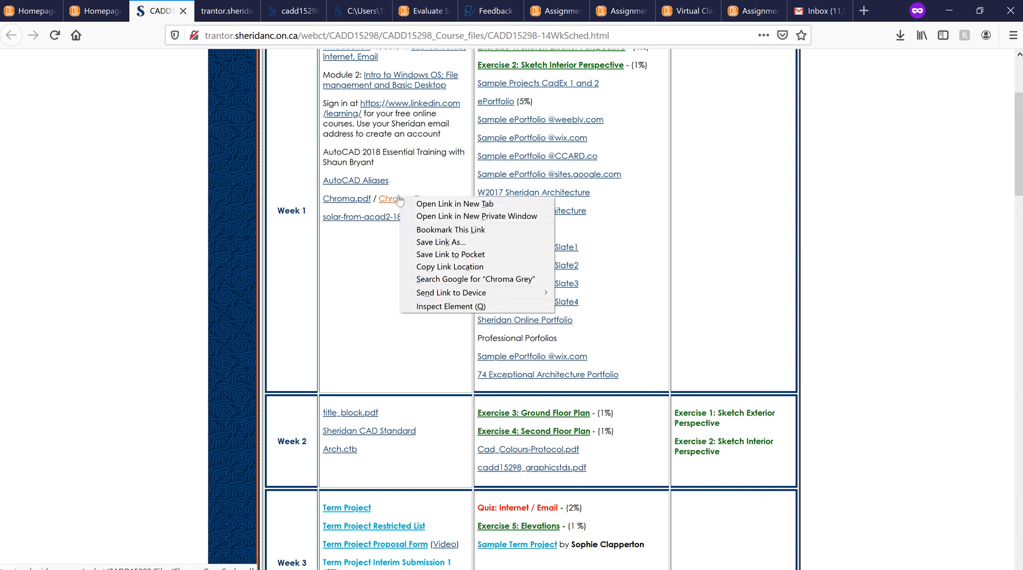
left_click(431, 204)
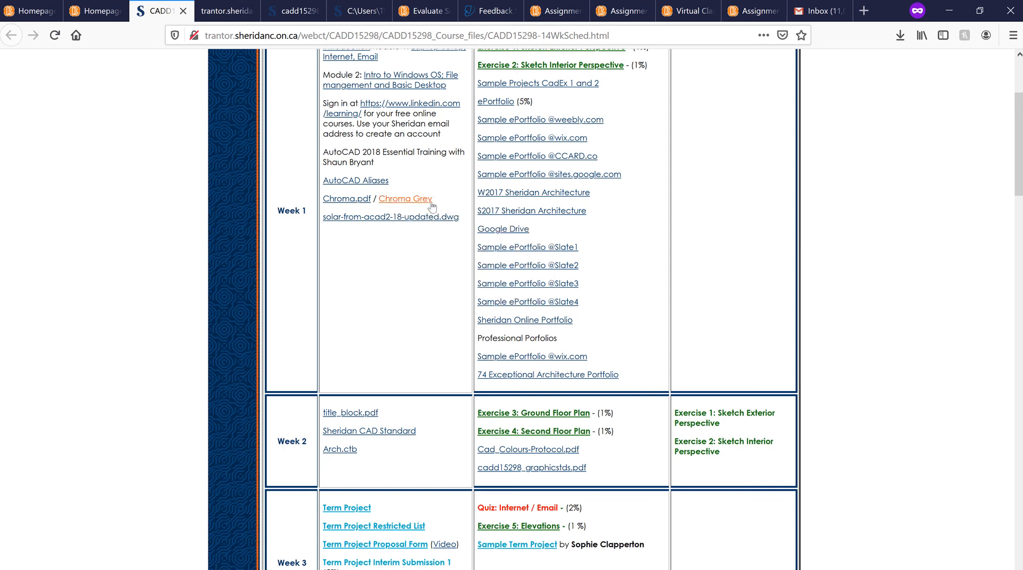
left_click(201, 8)
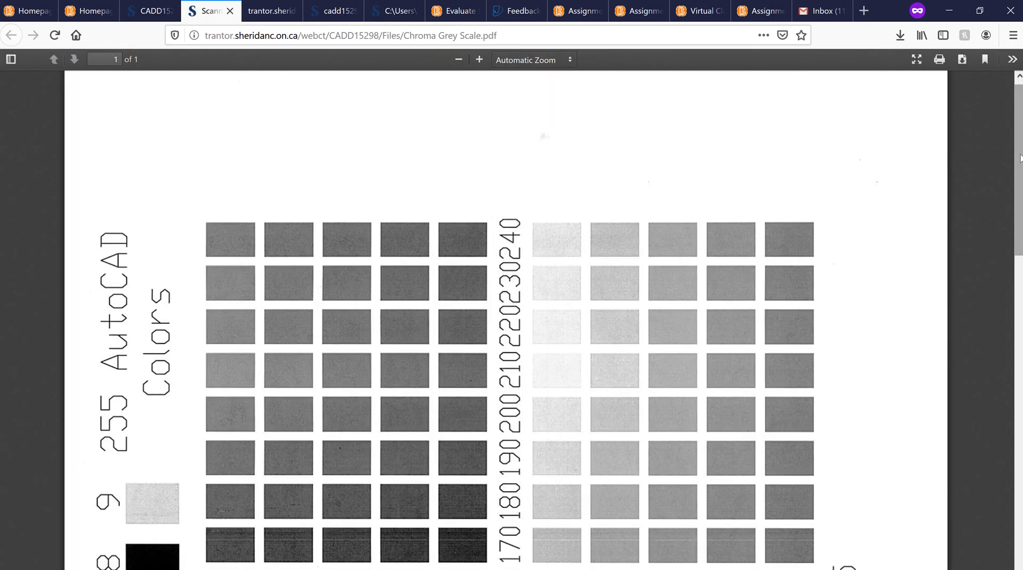
Examine the grey shades of the 255 AutoCAD colors throughout the Chroma Grey Scale chart
left_click_drag(1019, 157, 1019, 246)
scroll(164, 230, "down", 1)
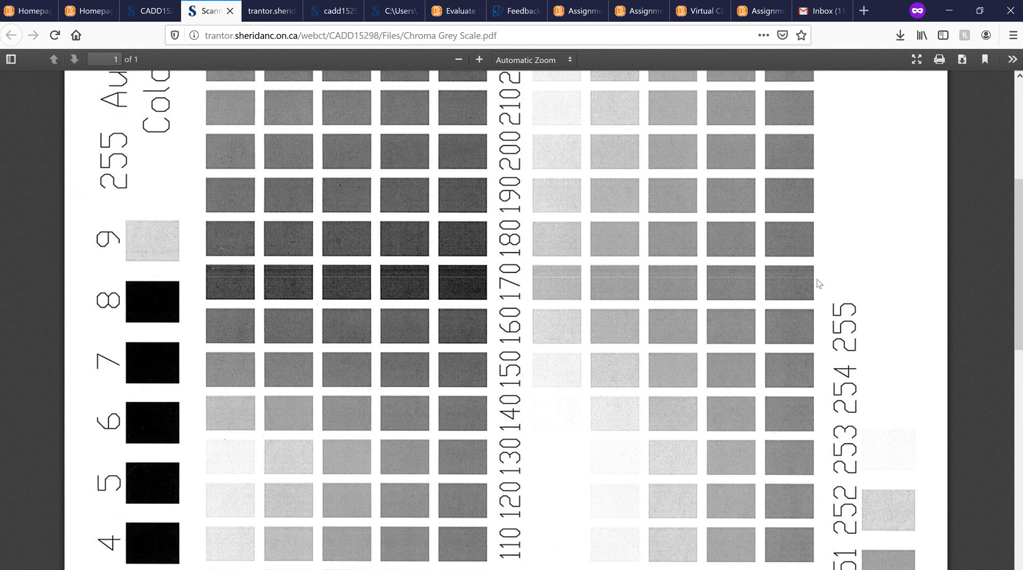
left_click_drag(1018, 206, 1011, 159)
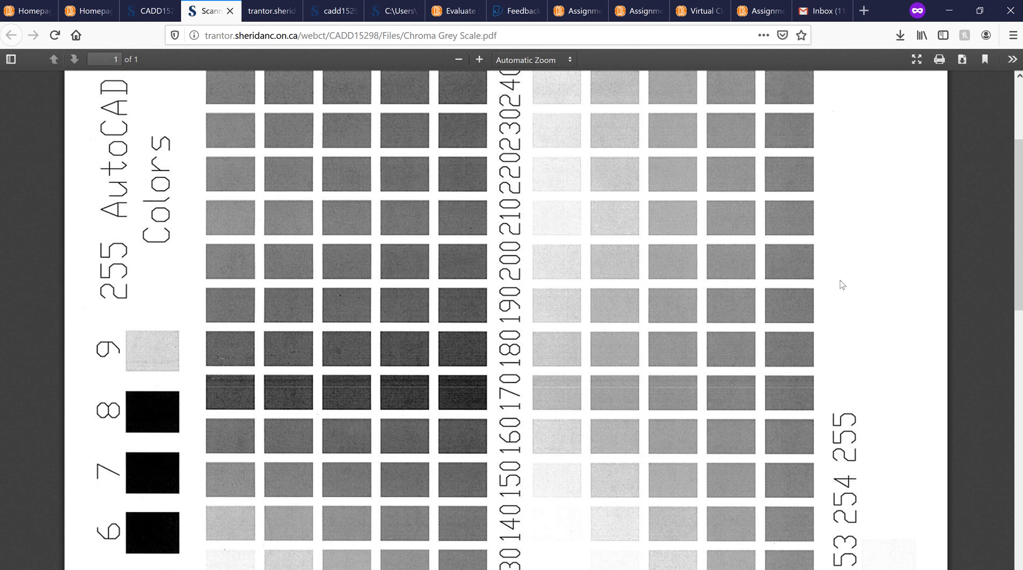
scroll(1021, 267, "down", 3)
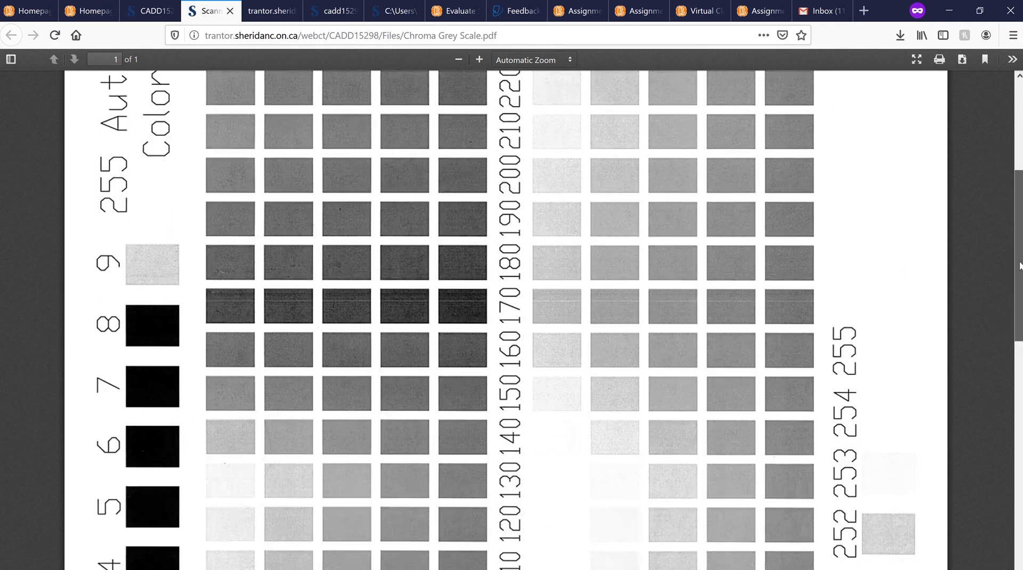
scroll(1020, 267, "up", 5)
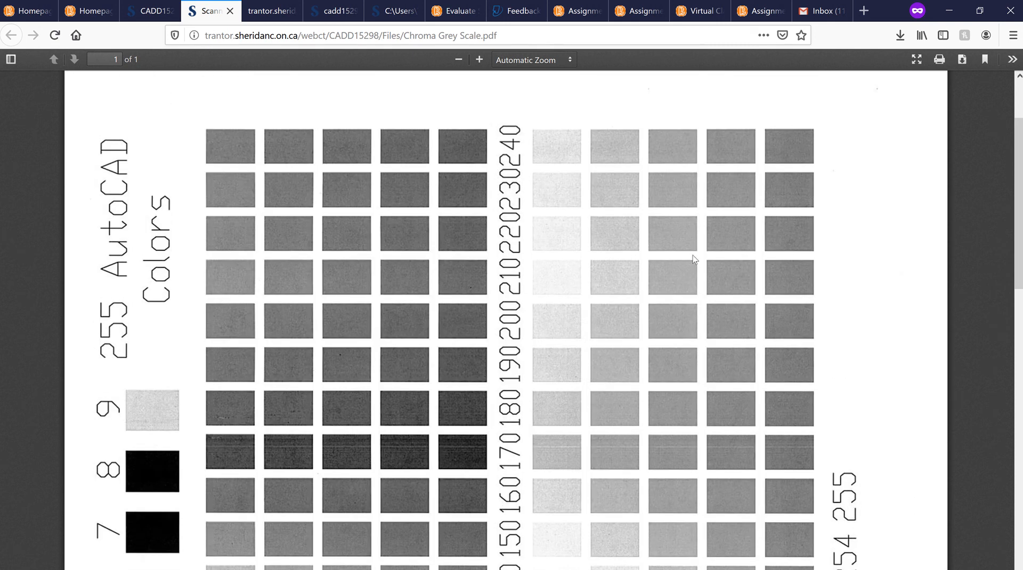
Switch back to AutoCAD, review Colors 1 to 9 in ARCH.CTB, and cancel out of the plot style editor and page setup
key("alt+Tab")
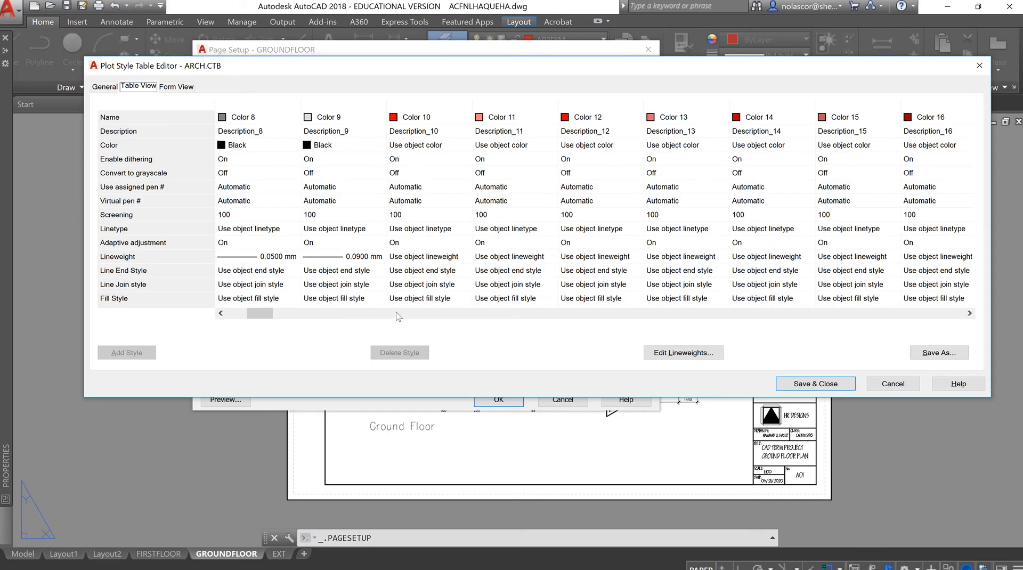
left_click(241, 317)
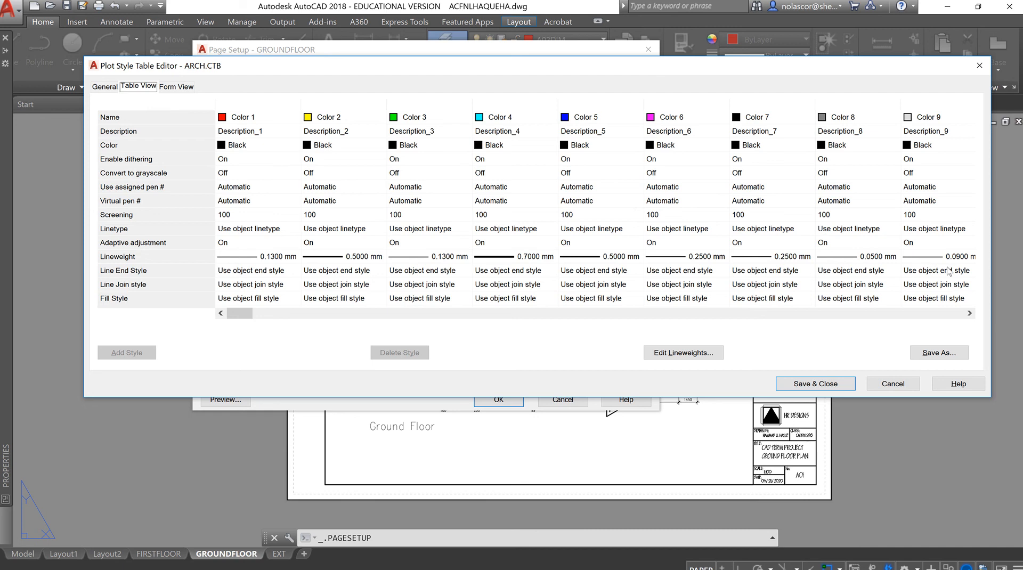
left_click(891, 384)
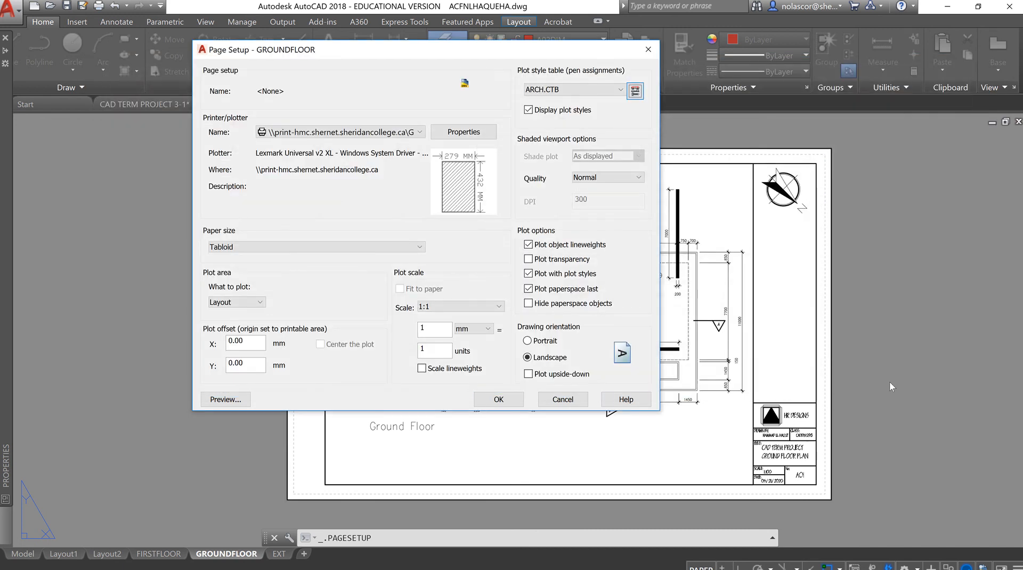
left_click(579, 403)
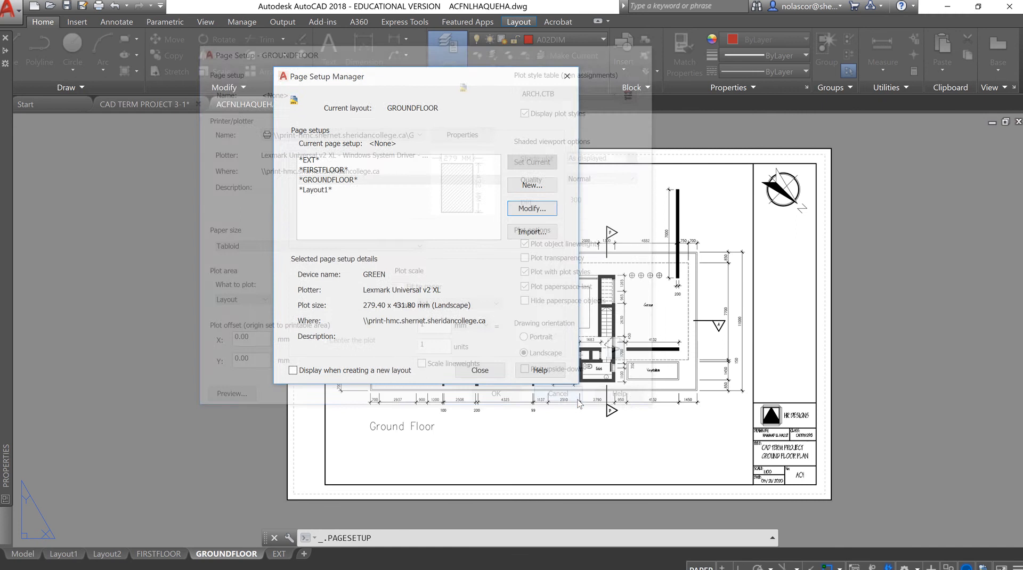
Enable Plot transparency in the GROUNDFLOOR page setup, check the plot preview, and accept the modified page setup
left_click(528, 211)
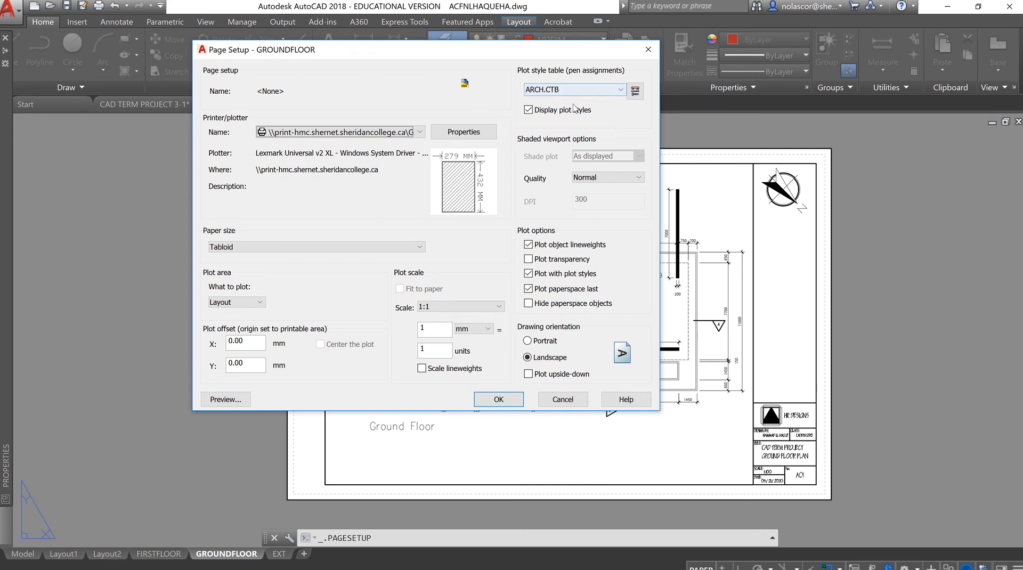
left_click(529, 259)
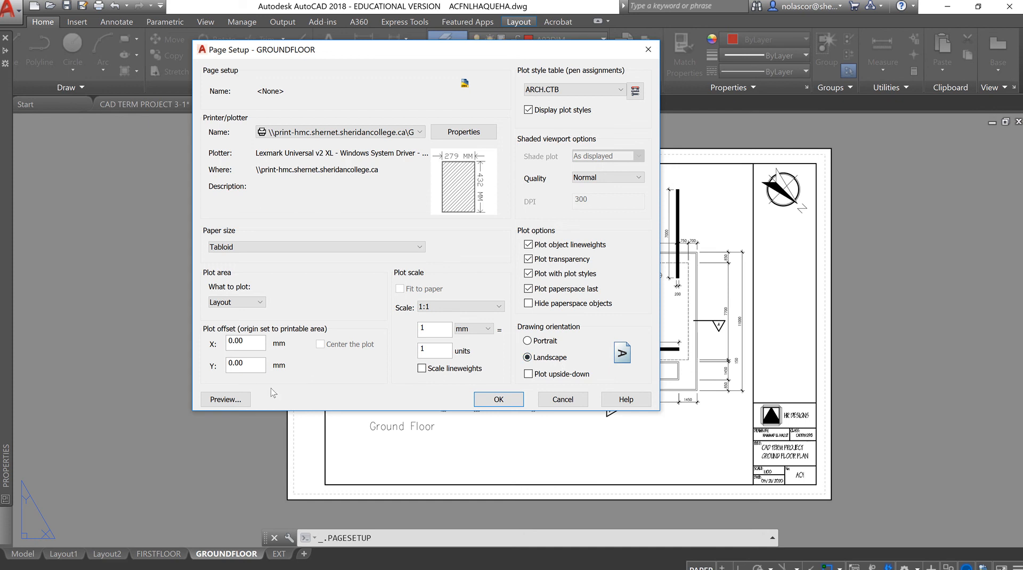
left_click(234, 403)
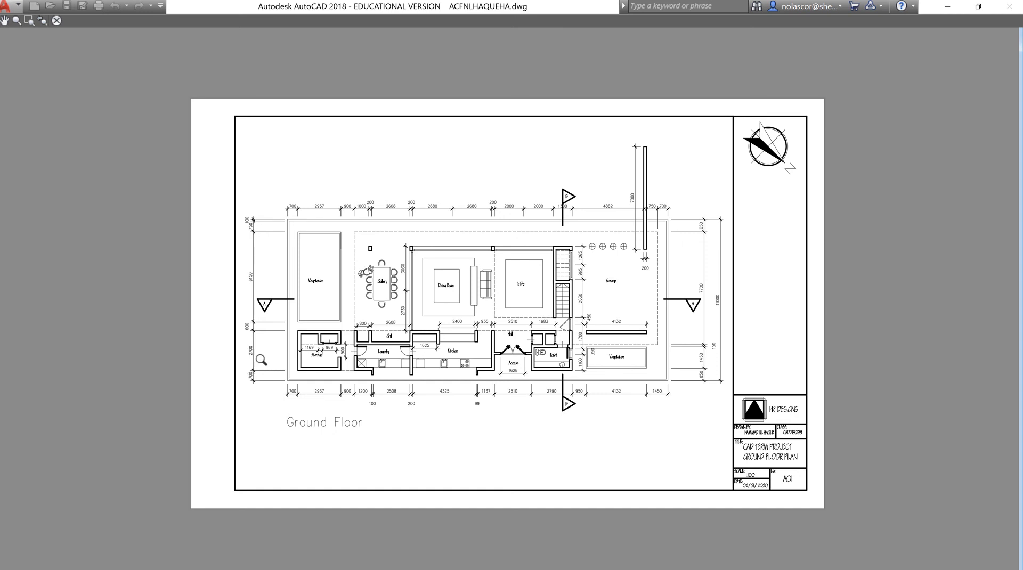
right_click(454, 250)
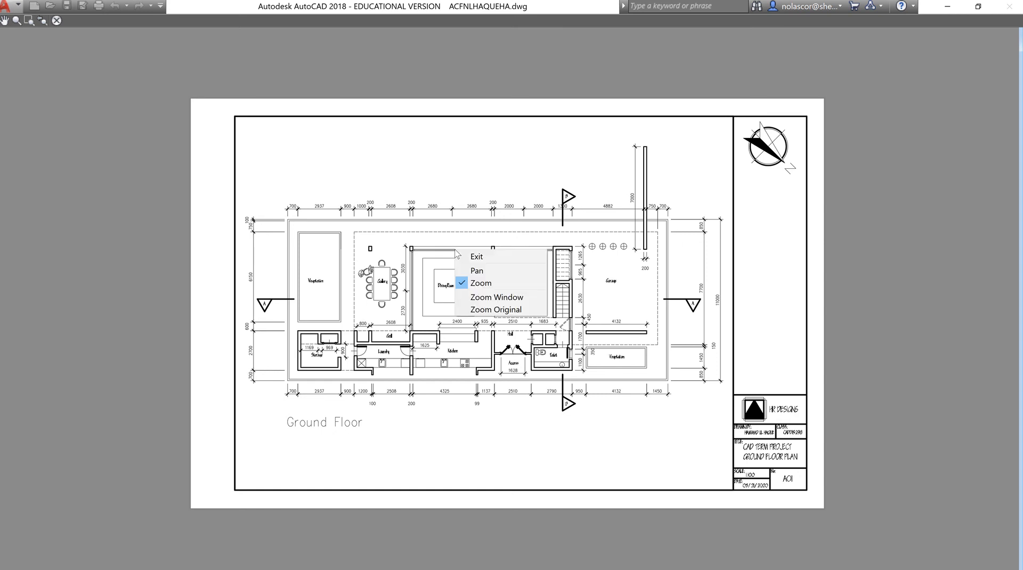
left_click(479, 256)
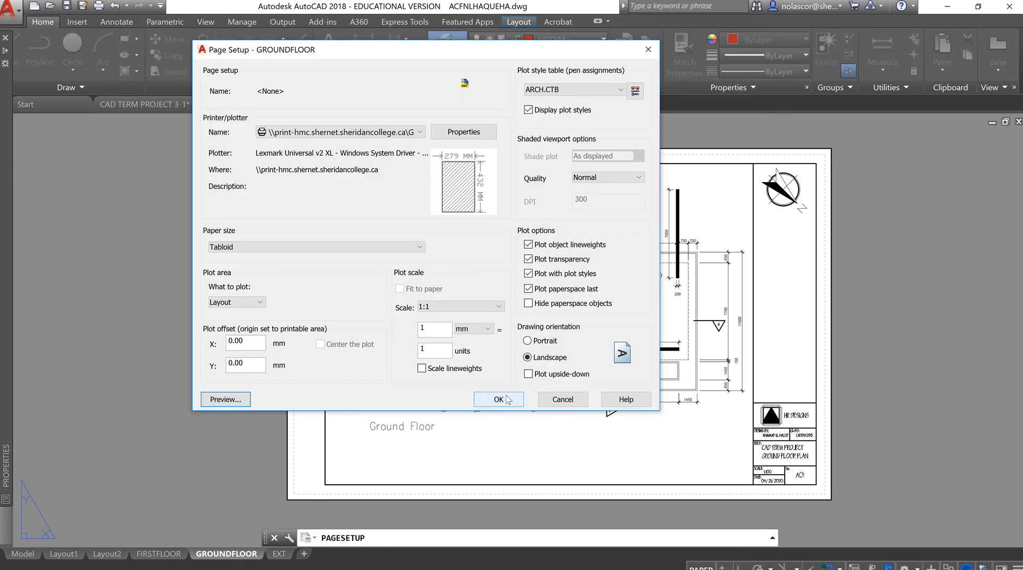
left_click(508, 400)
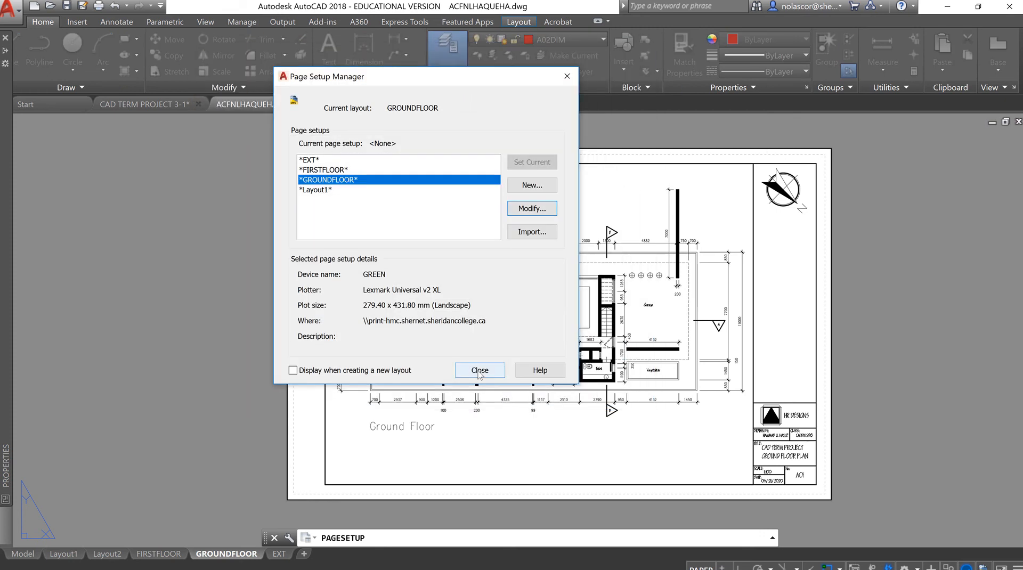
left_click(480, 371)
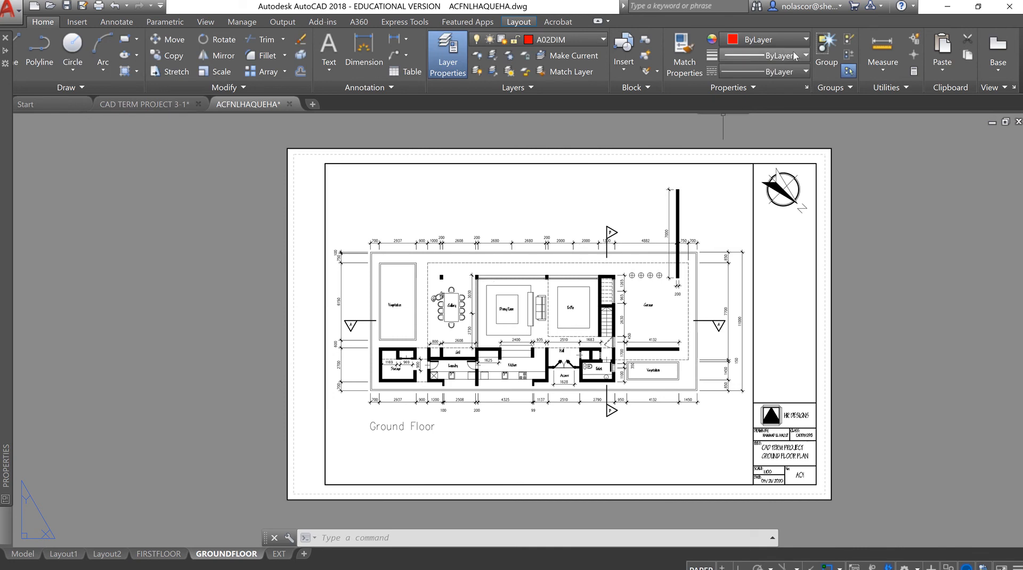
Activate the ground floor viewport and open the full color selection for the long vertical wall beside the 7000 dimension
double_click(685, 192)
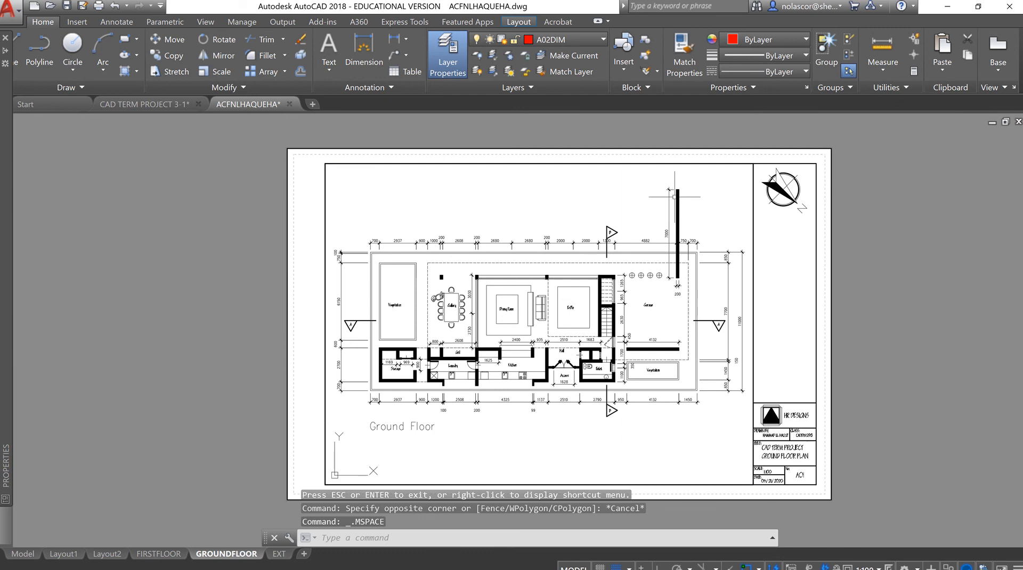
left_click(676, 197)
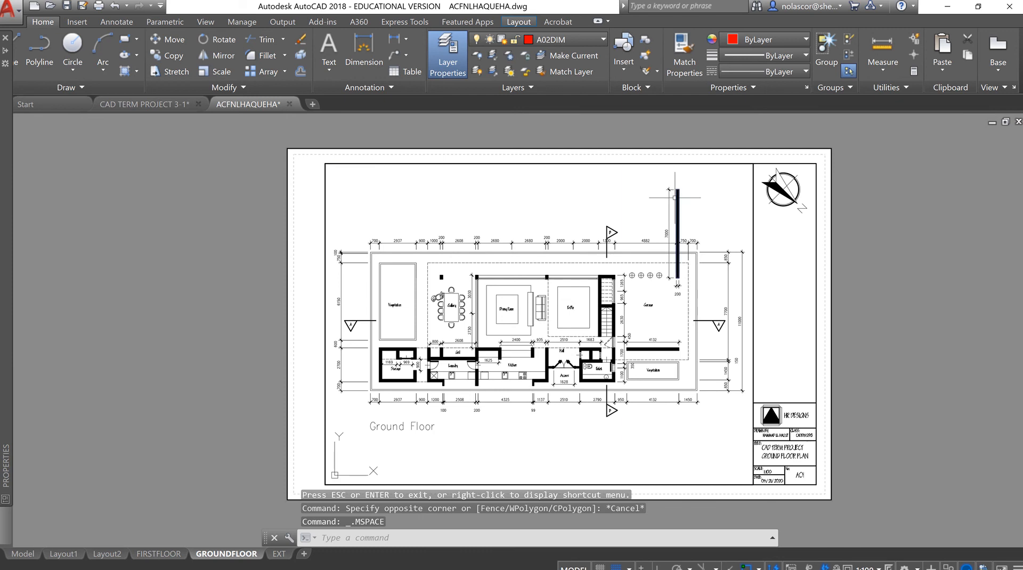
left_click(794, 43)
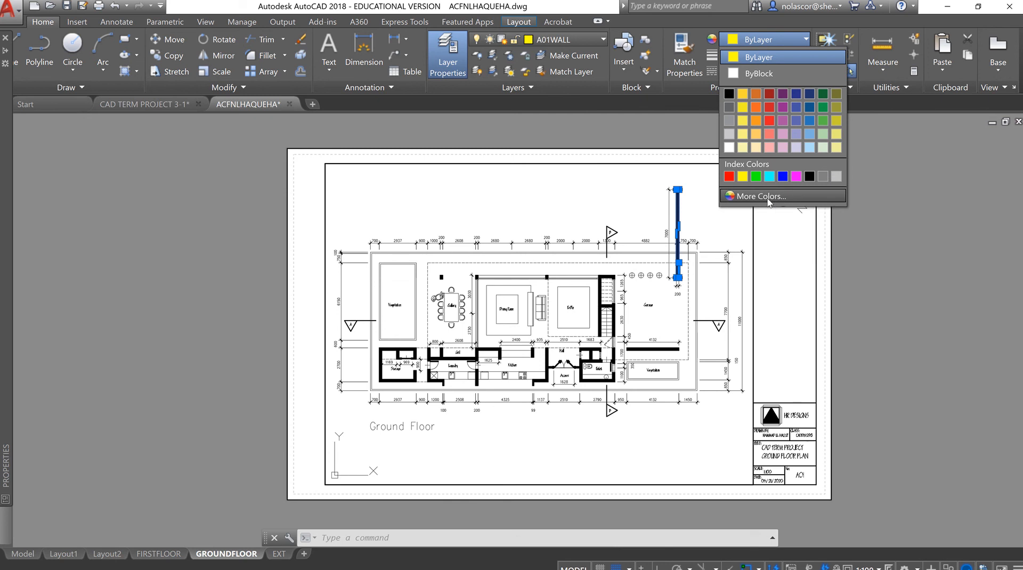
left_click(768, 197)
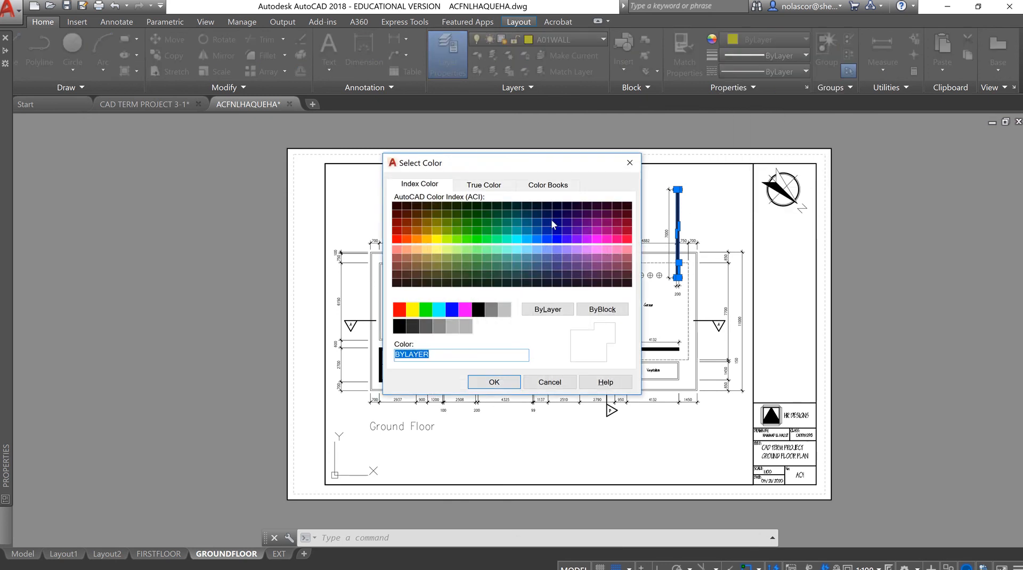